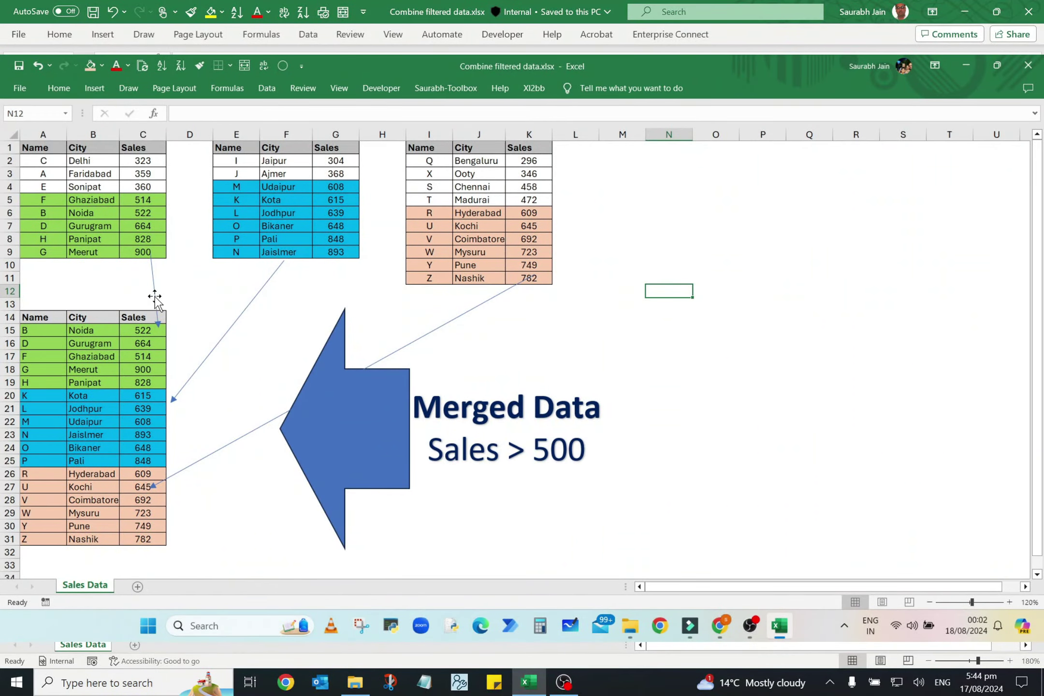
Check sales values, then begin =VSTACK( in A14 with the absolute range $A$1:$C$9 and a comma
left_click(135, 360)
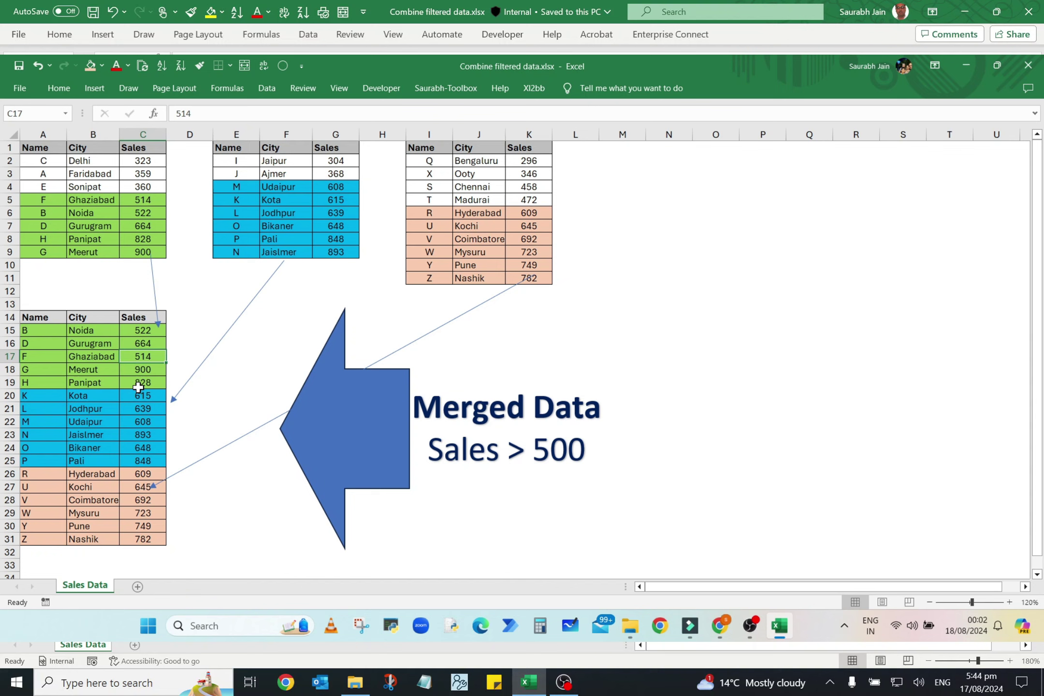
left_click(140, 421)
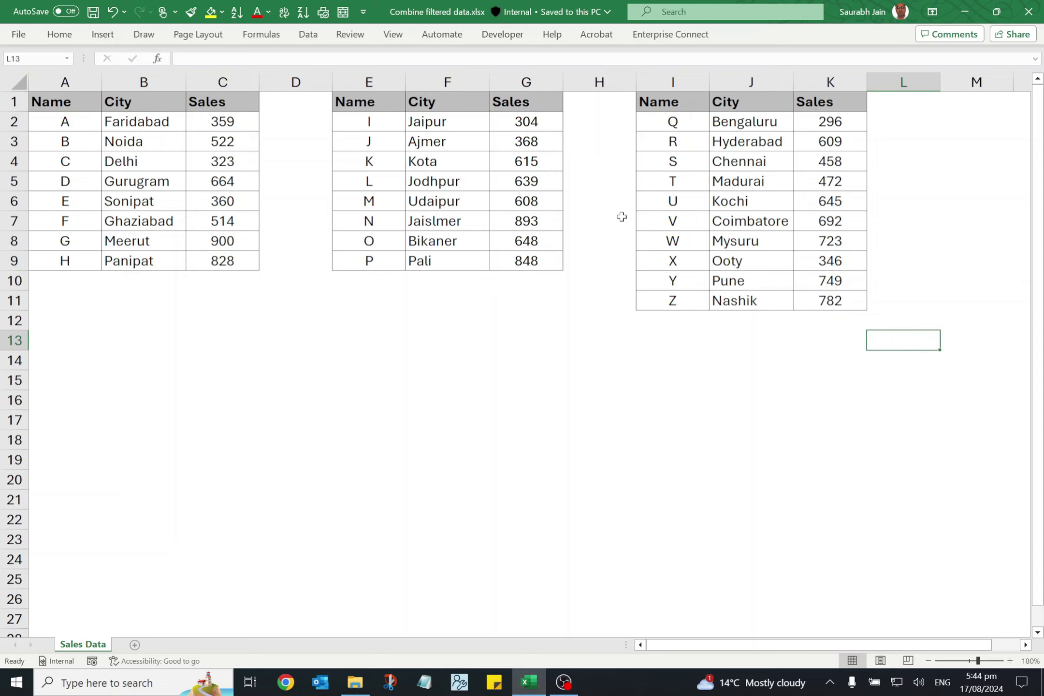
left_click(68, 362)
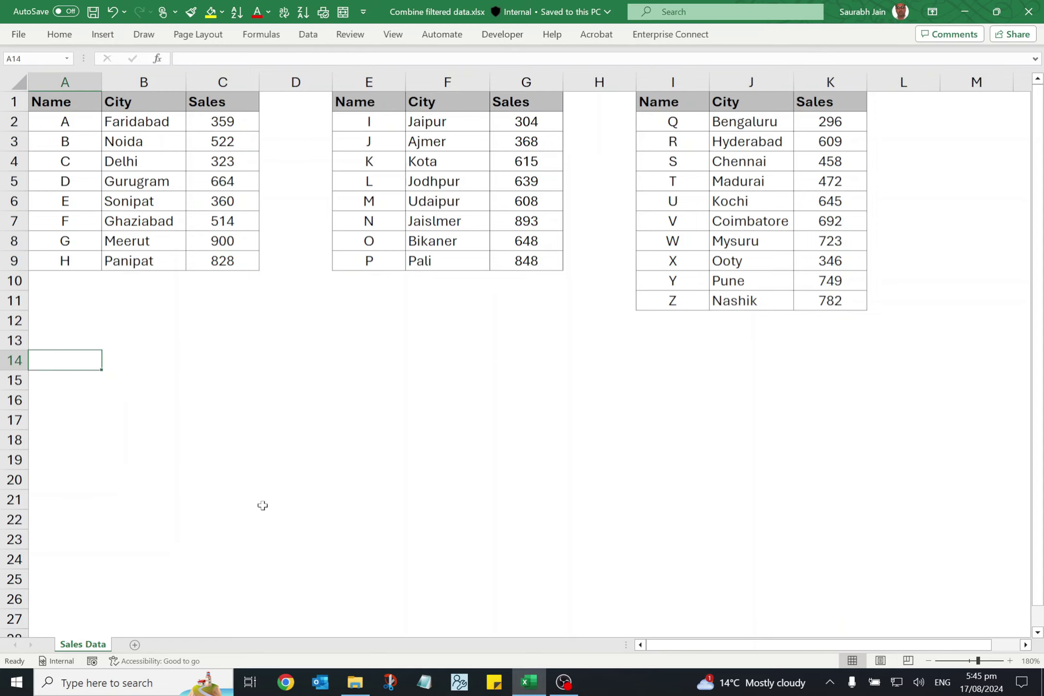
type("=VSTA")
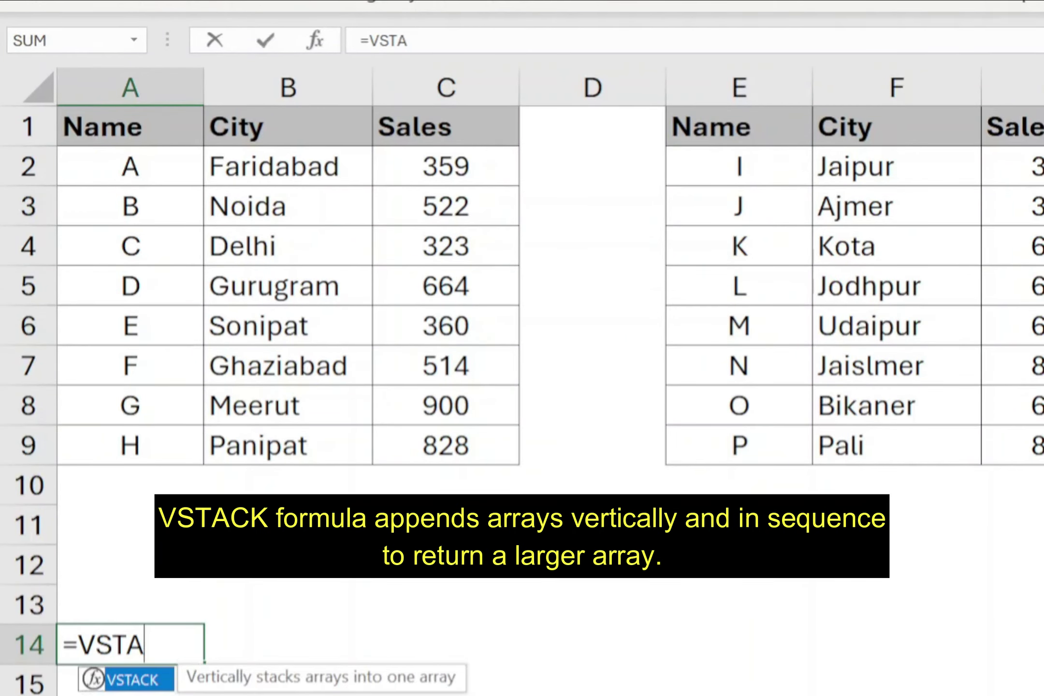
type("CK(")
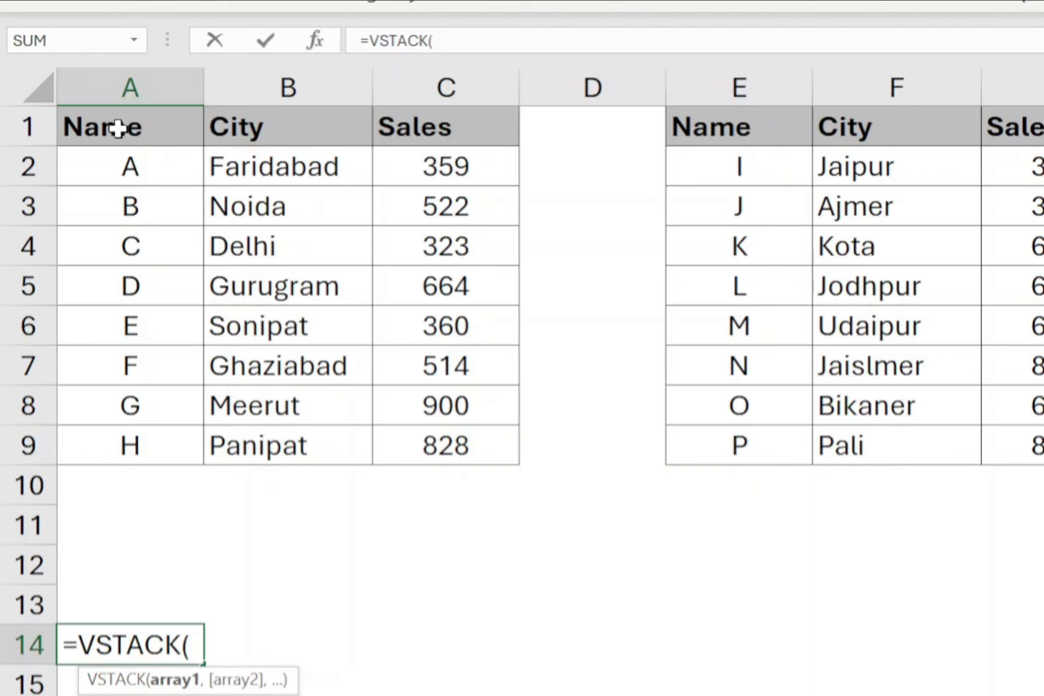
left_click_drag(118, 128, 428, 438)
key("F4")
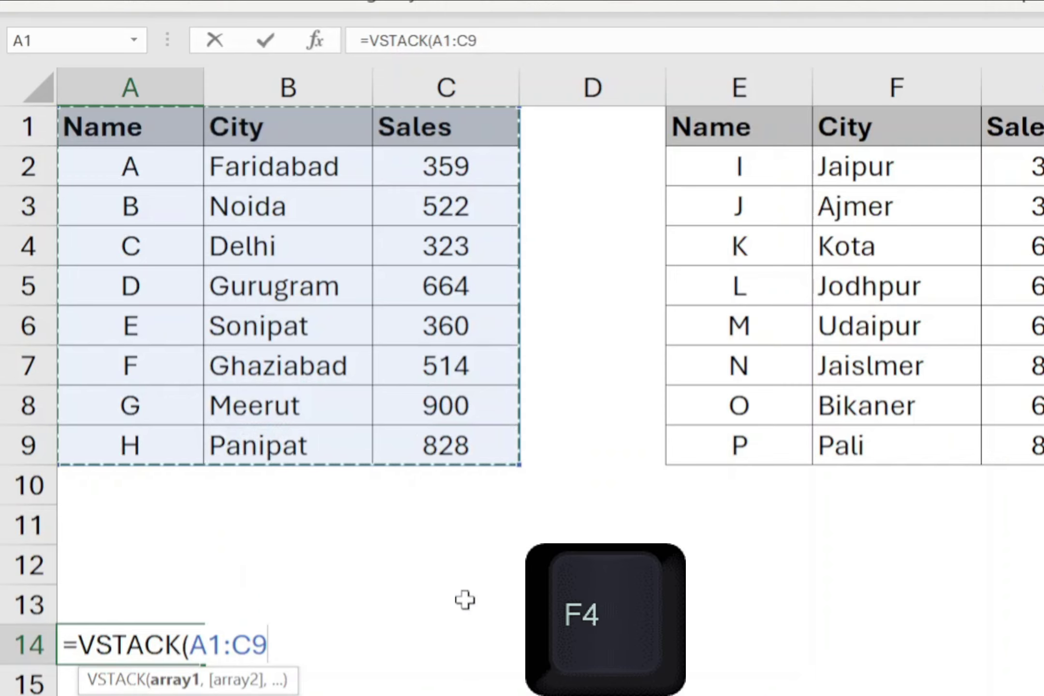
key("F4")
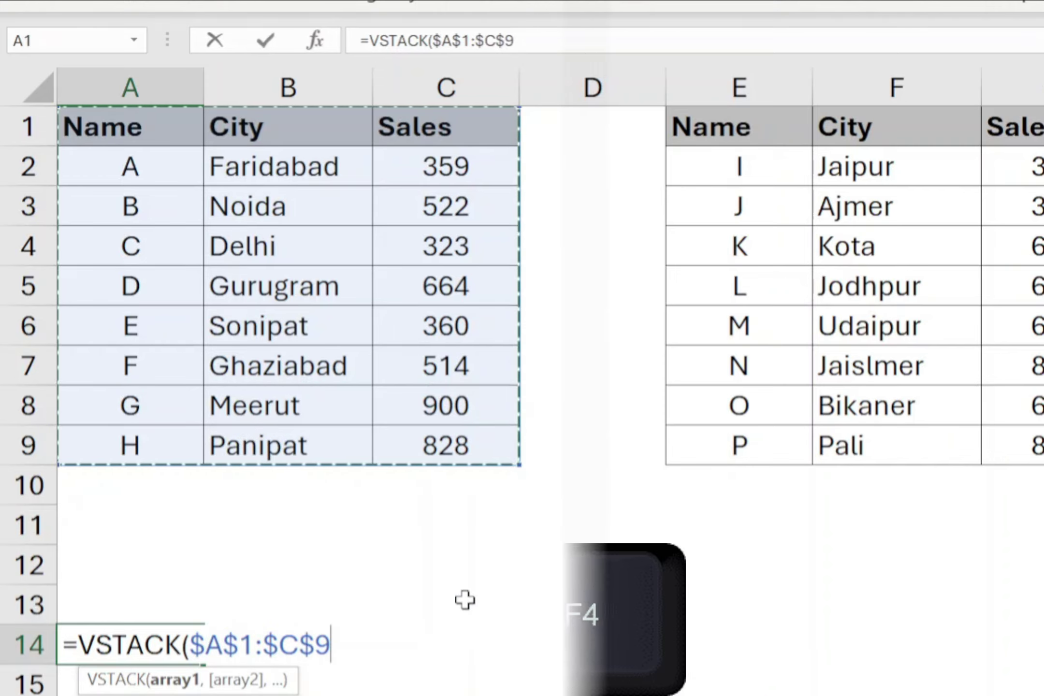
type(",")
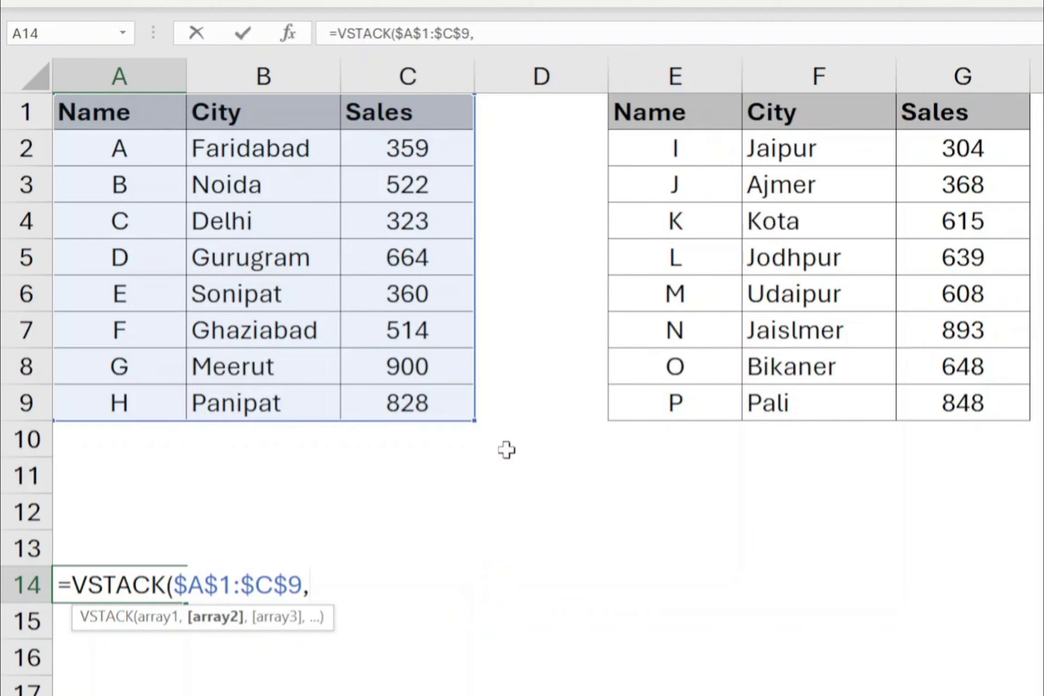
Add absolute arrays $E$2:$G$9 and $I$2:$K$11, completing =VSTACK($A$1:$C$9,$E$2:$G$9,$I$2:$K$11)
left_click_drag(639, 150, 957, 394)
key("F4")
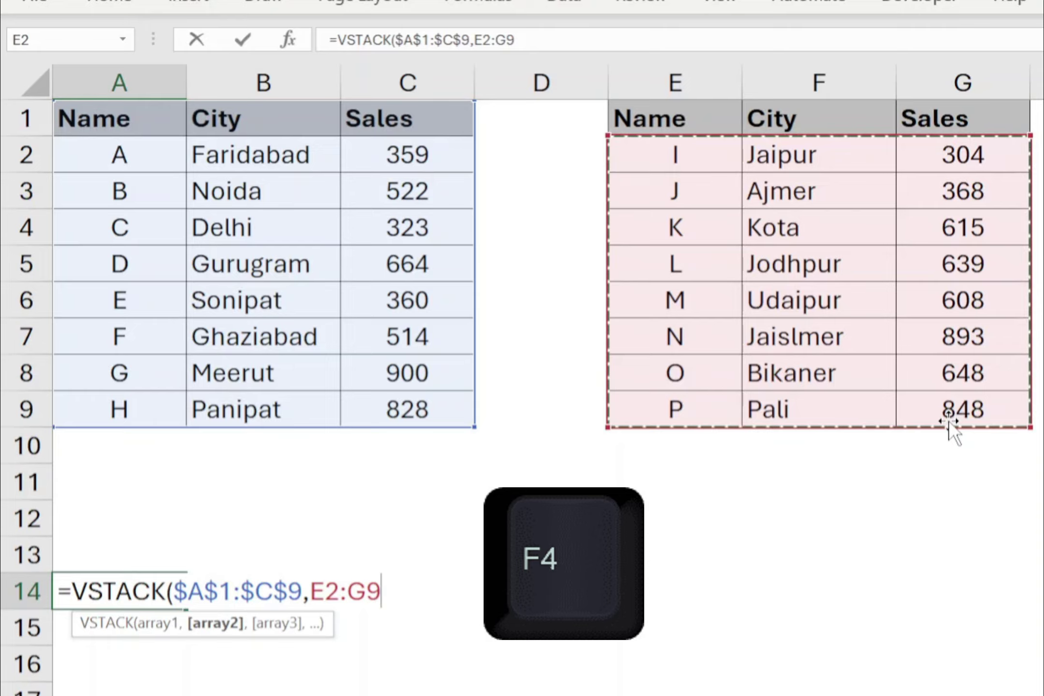
key("F4")
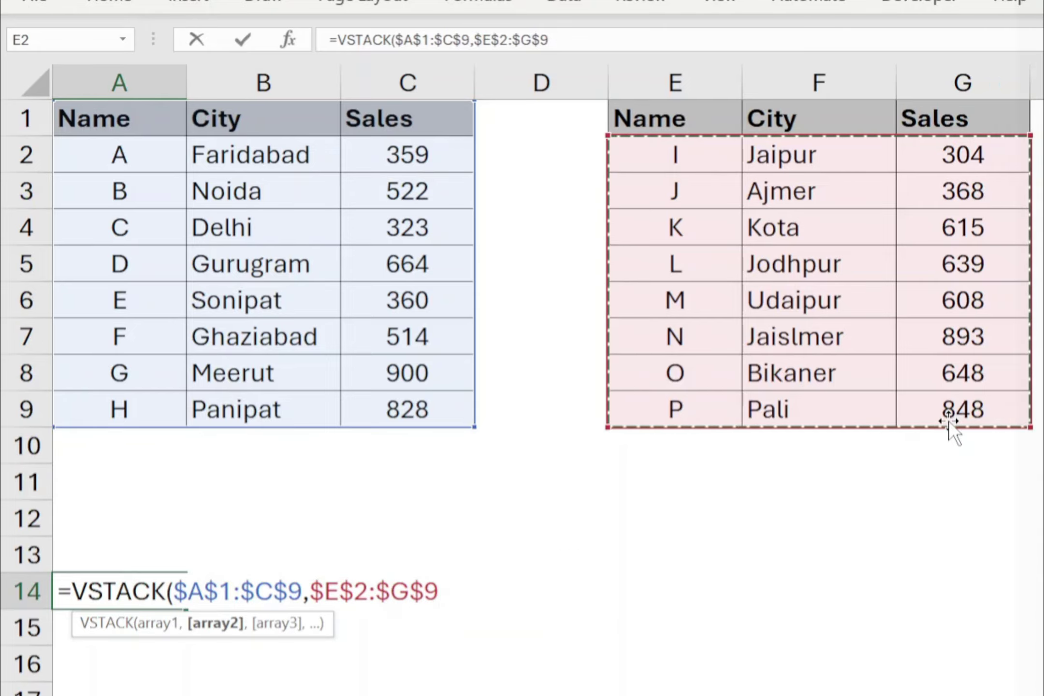
type(",")
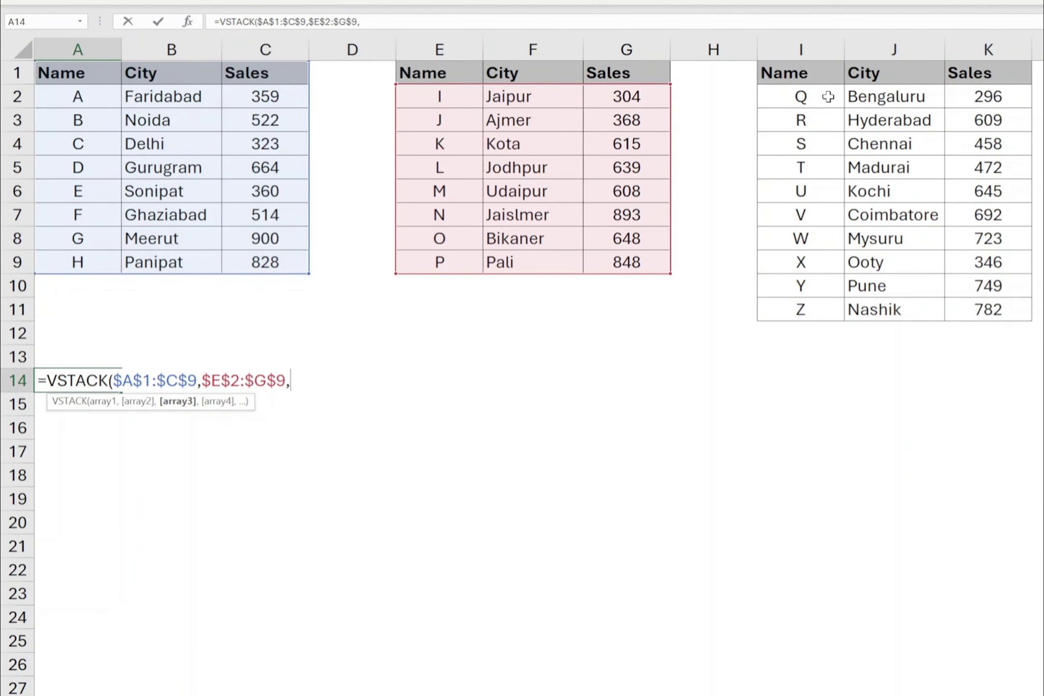
left_click_drag(830, 96, 971, 306)
key("F4")
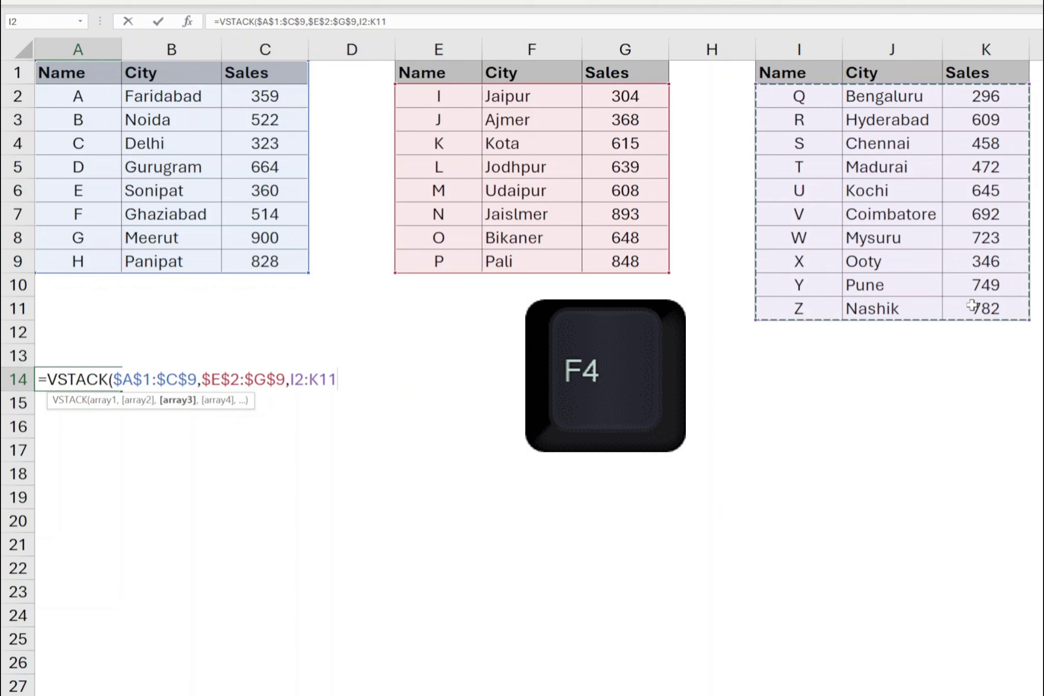
key("F4")
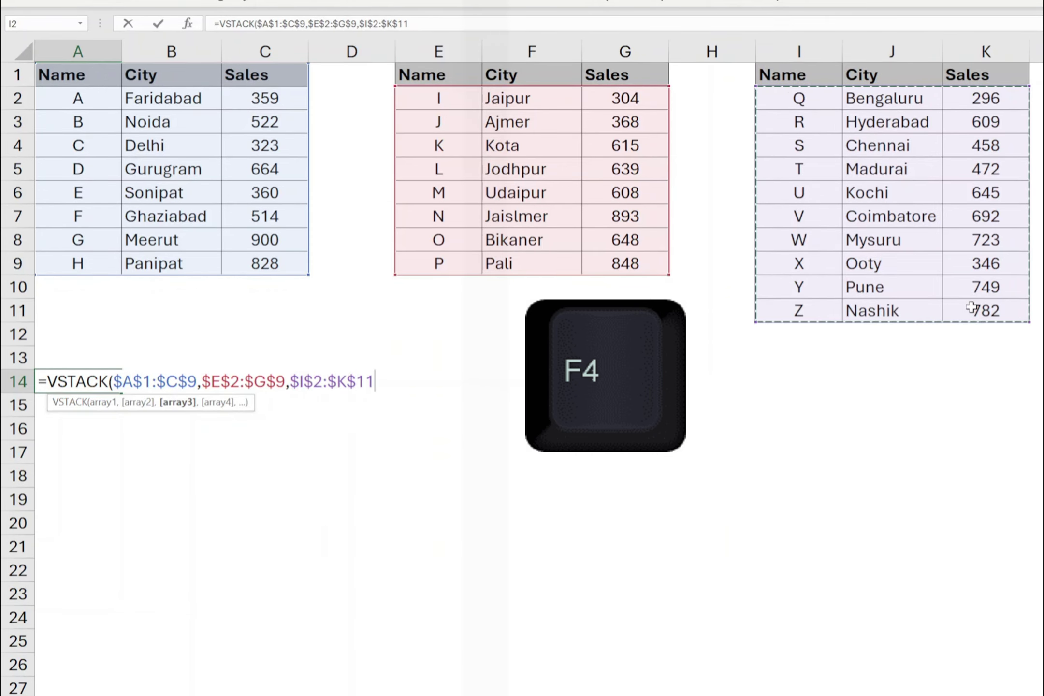
type(")")
key("Return")
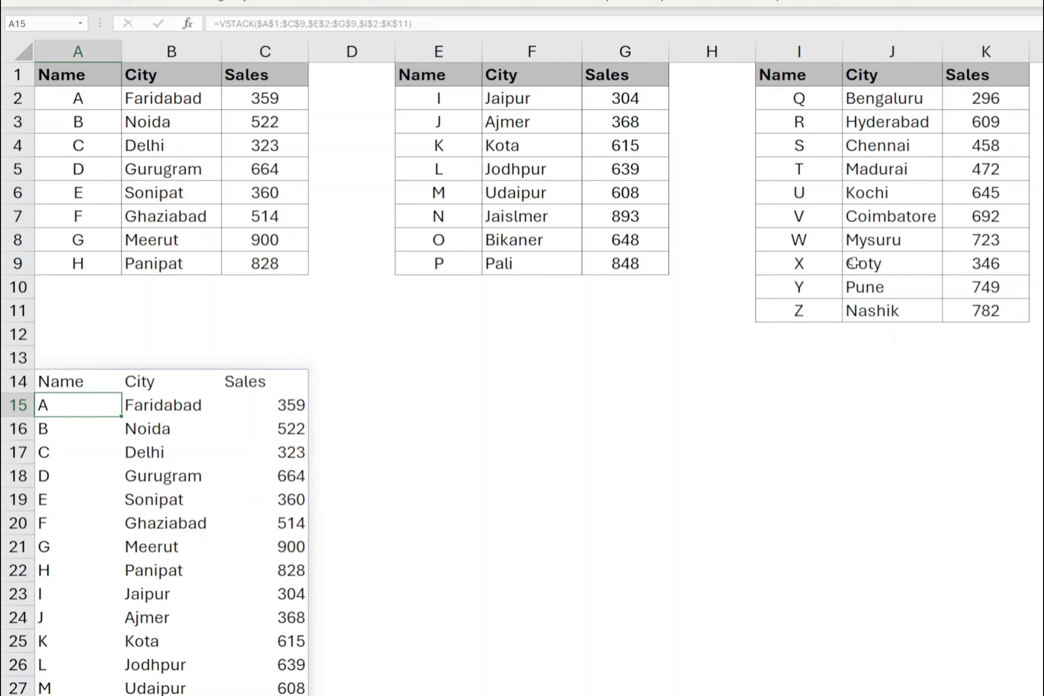
left_click(63, 383)
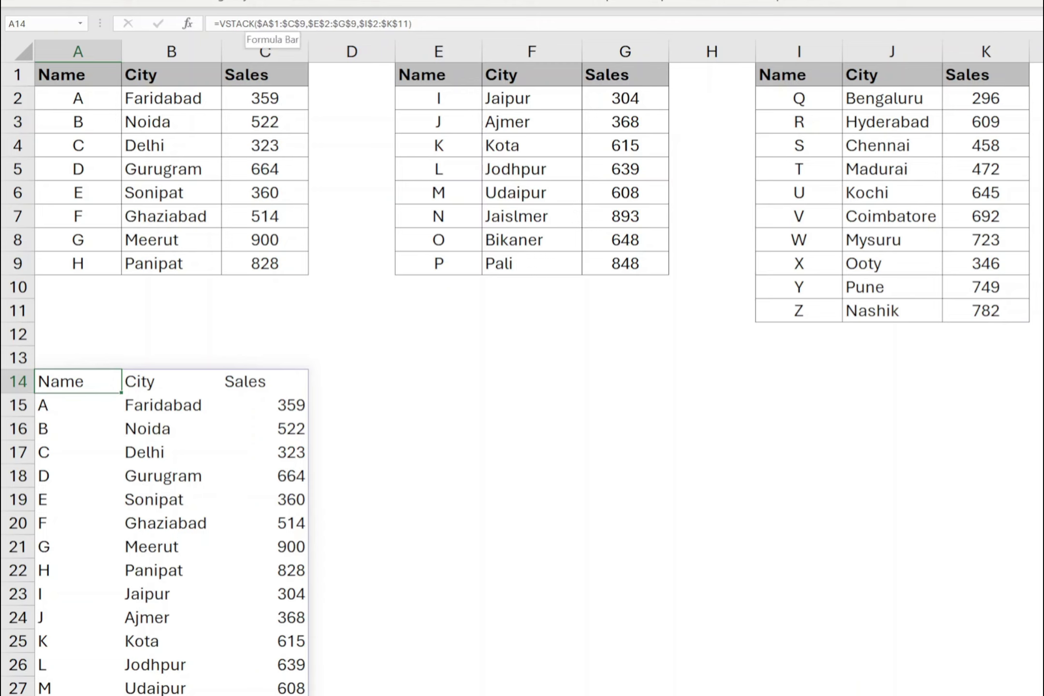
Wrap $A$1:$C$9 in FILTER with the include condition C1:C9>500 inside the VSTACK formula
left_click(258, 23)
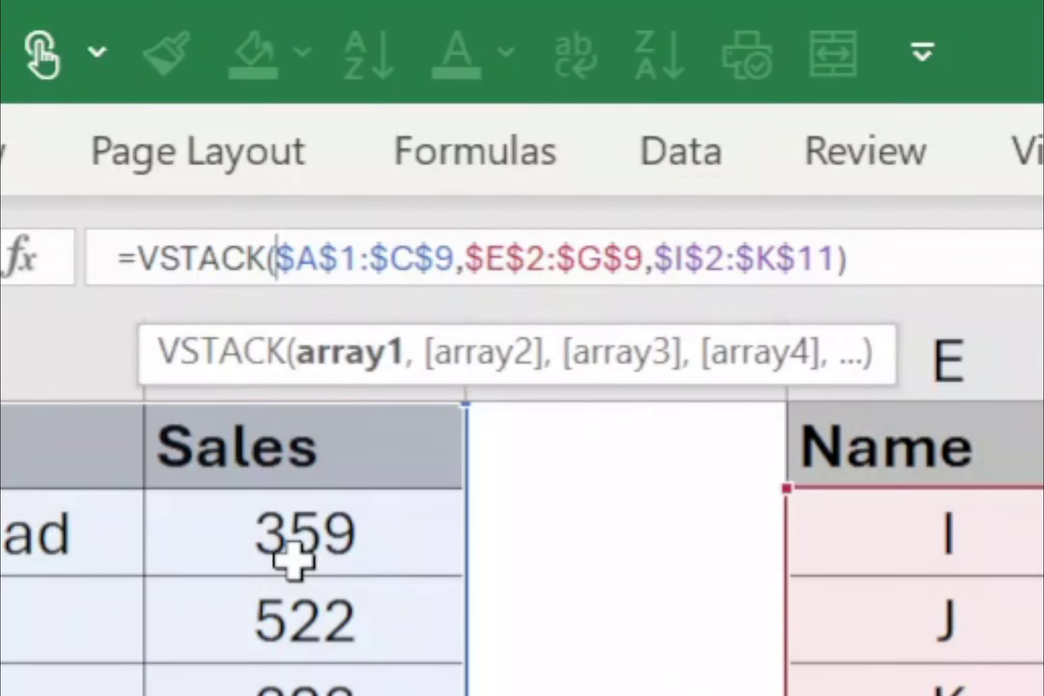
type("Filter")
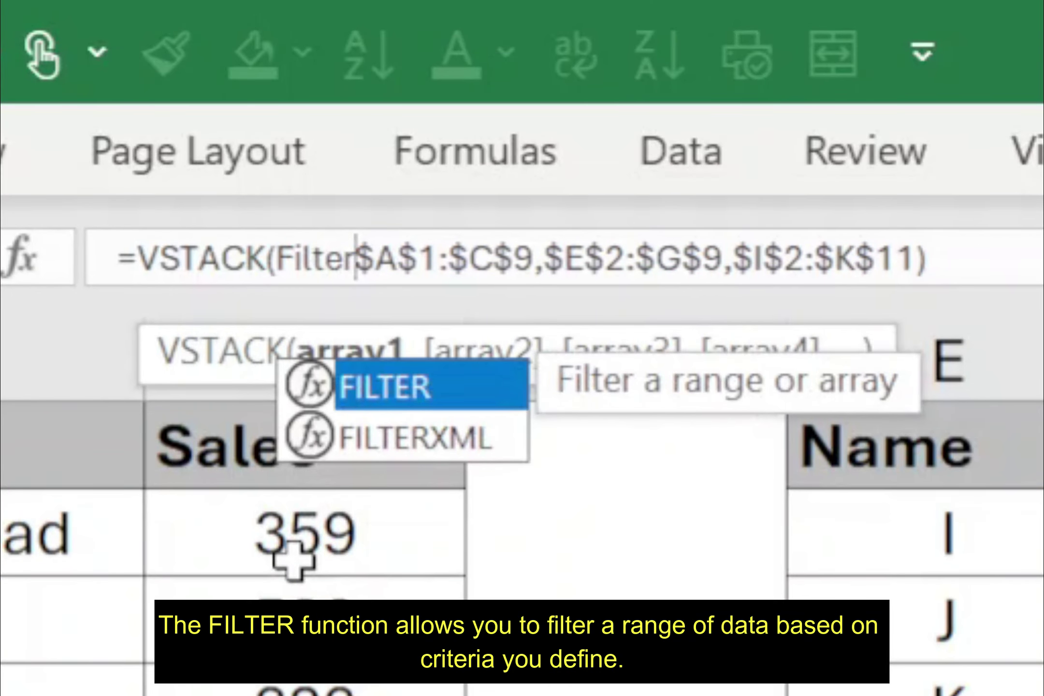
type("(")
left_click(545, 259)
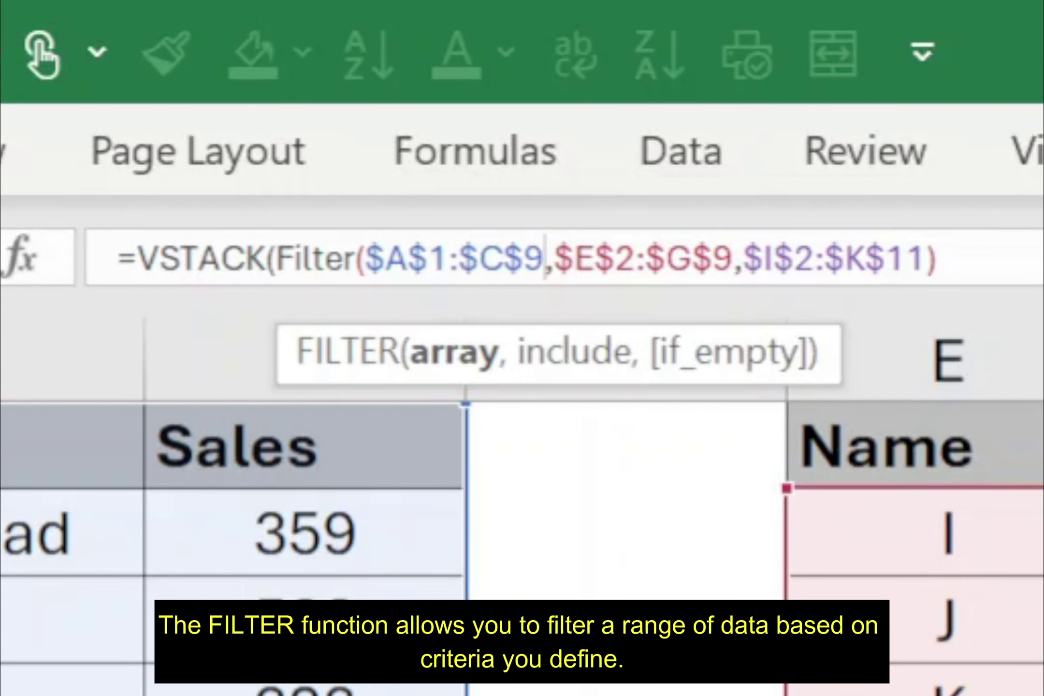
type(",")
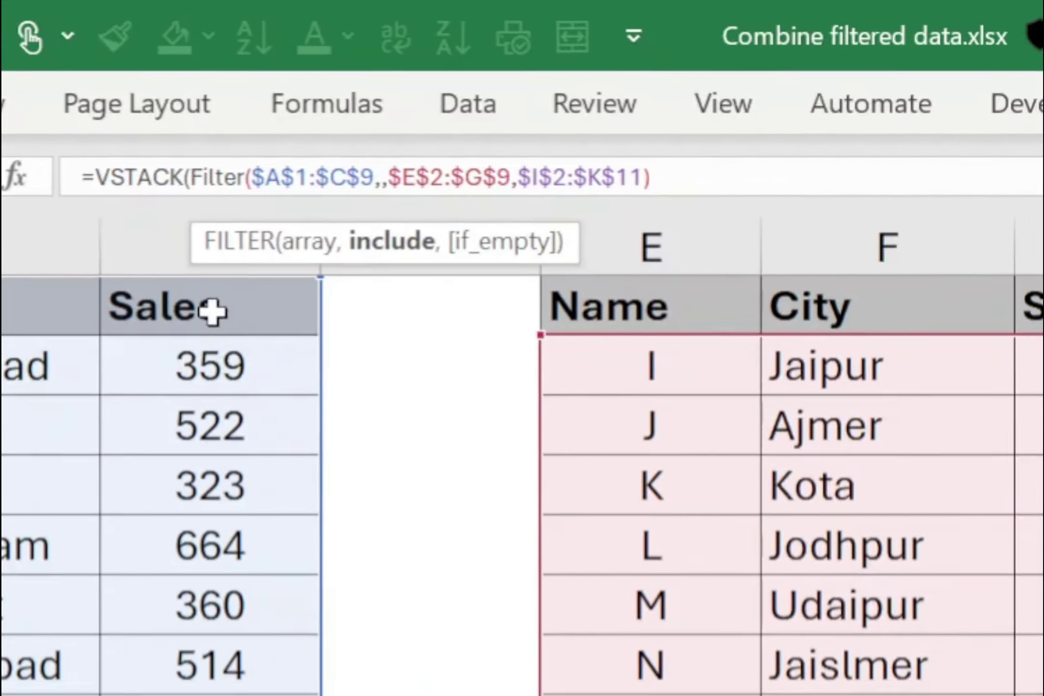
left_click_drag(307, 457, 297, 695)
left_click_drag(163, 481, 152, 627)
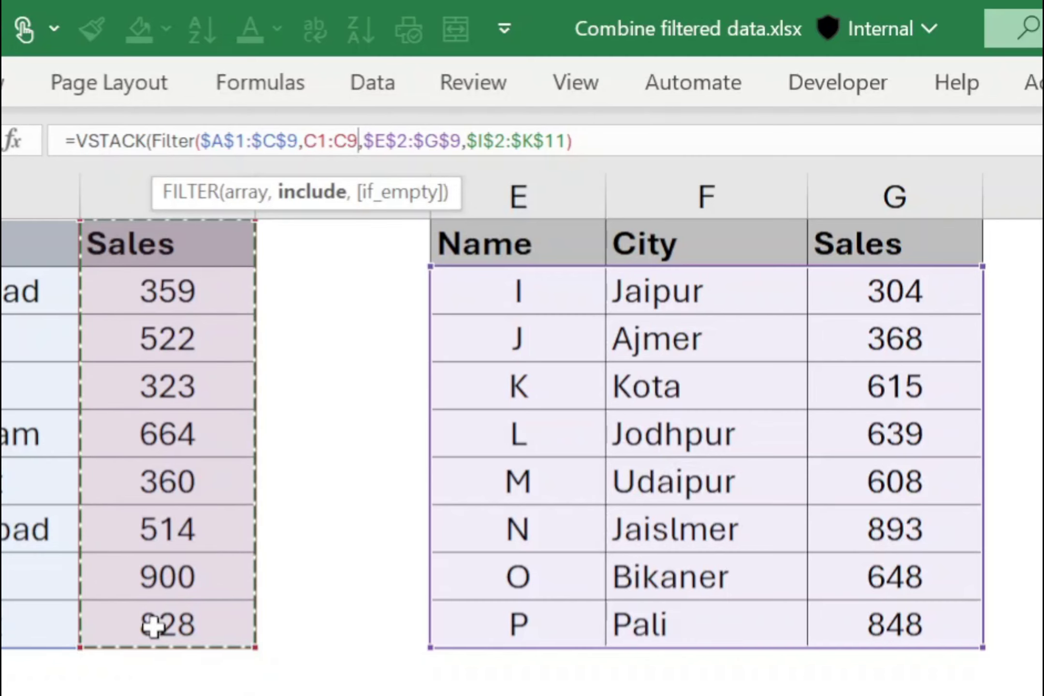
type(">")
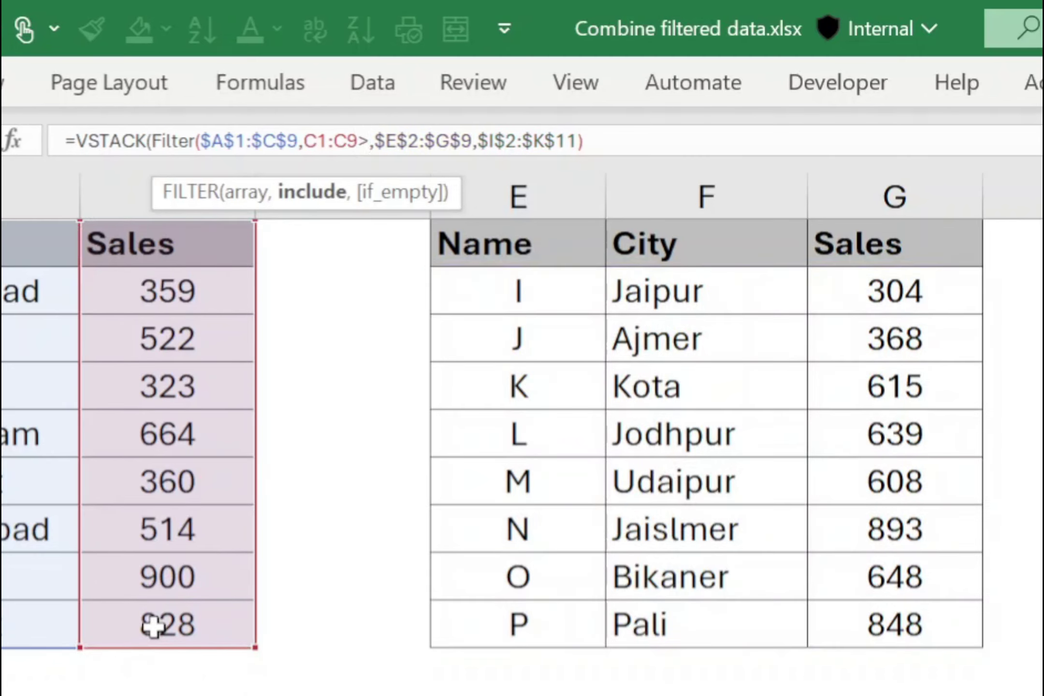
type("500")
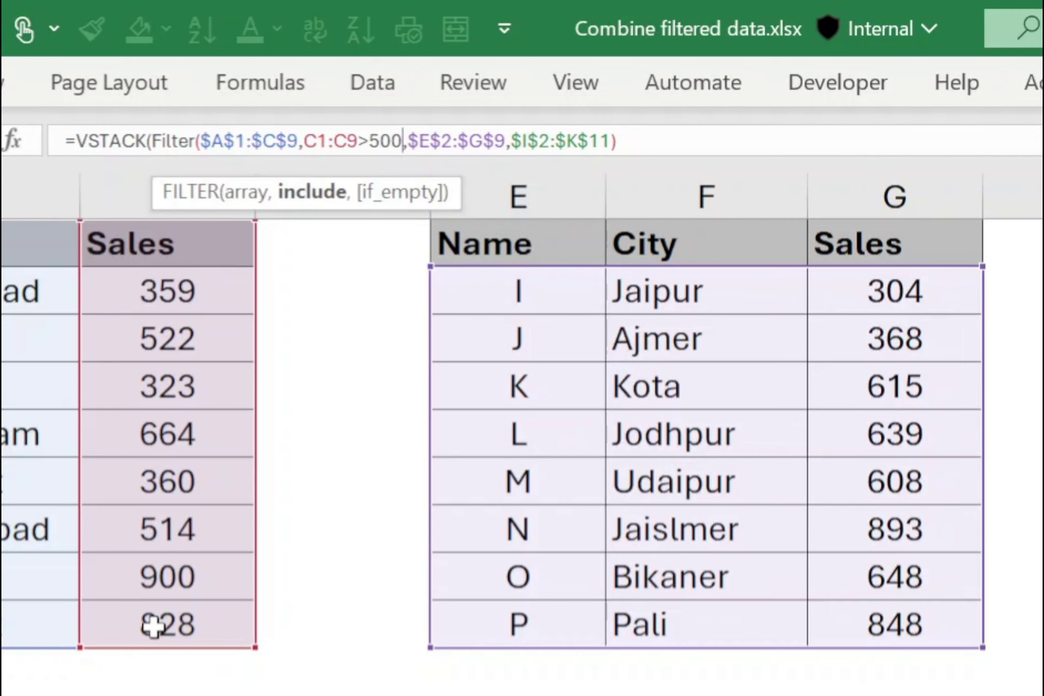
type(")")
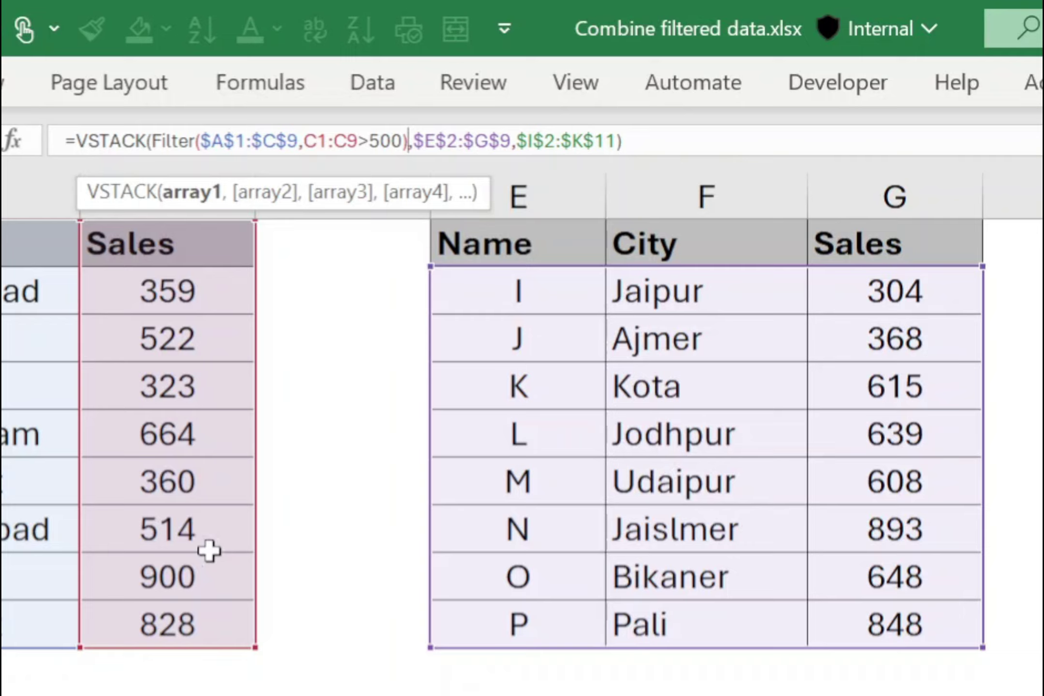
Wrap $E$2:$G$9 in FILTER with the include condition G2:G9>500
left_click(418, 143)
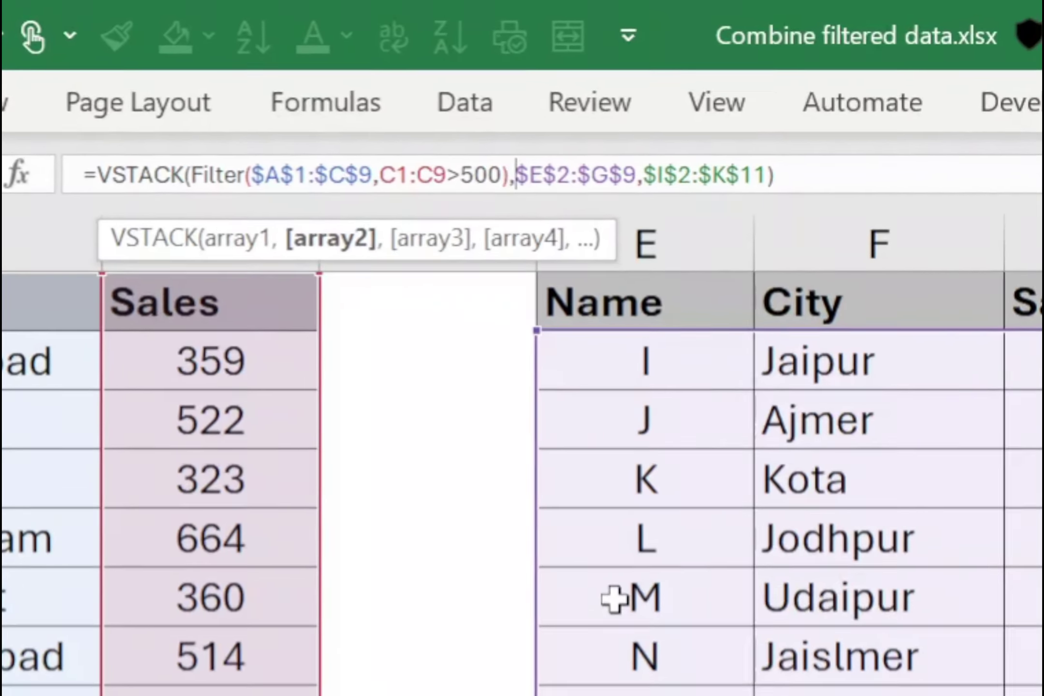
type("FILTER(")
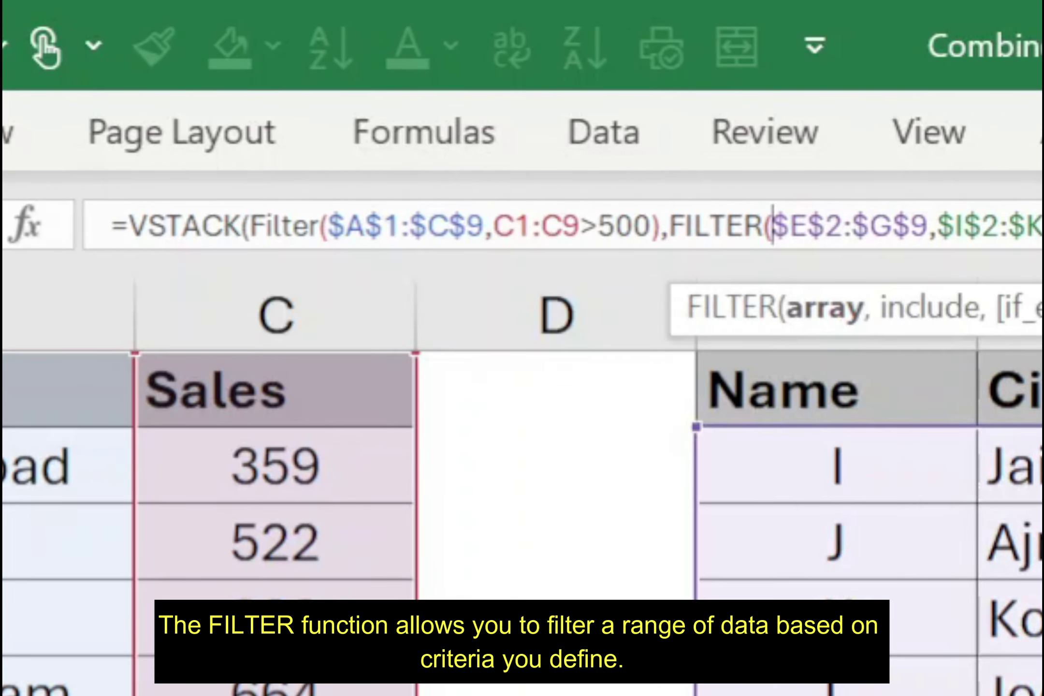
left_click(827, 308)
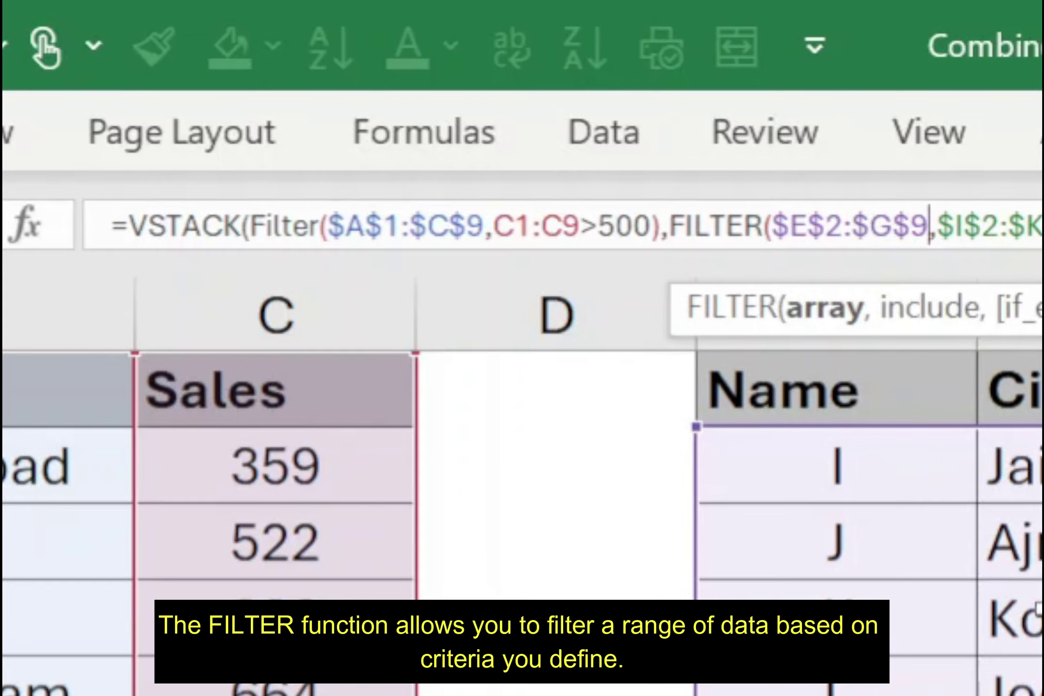
type(",")
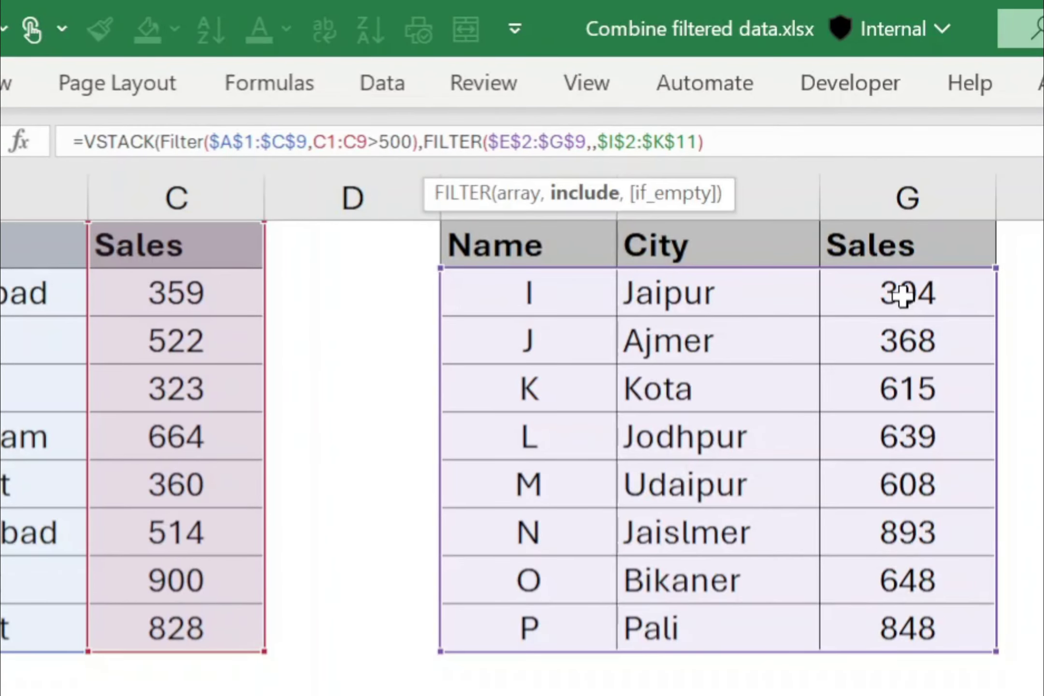
left_click_drag(903, 295, 911, 623)
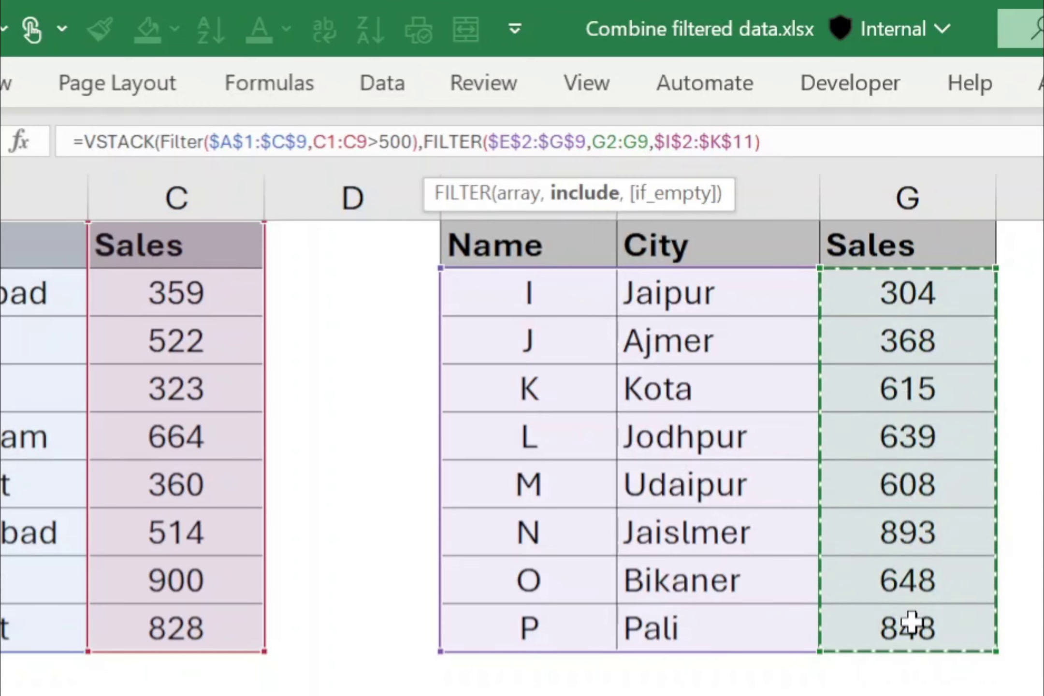
type(">5")
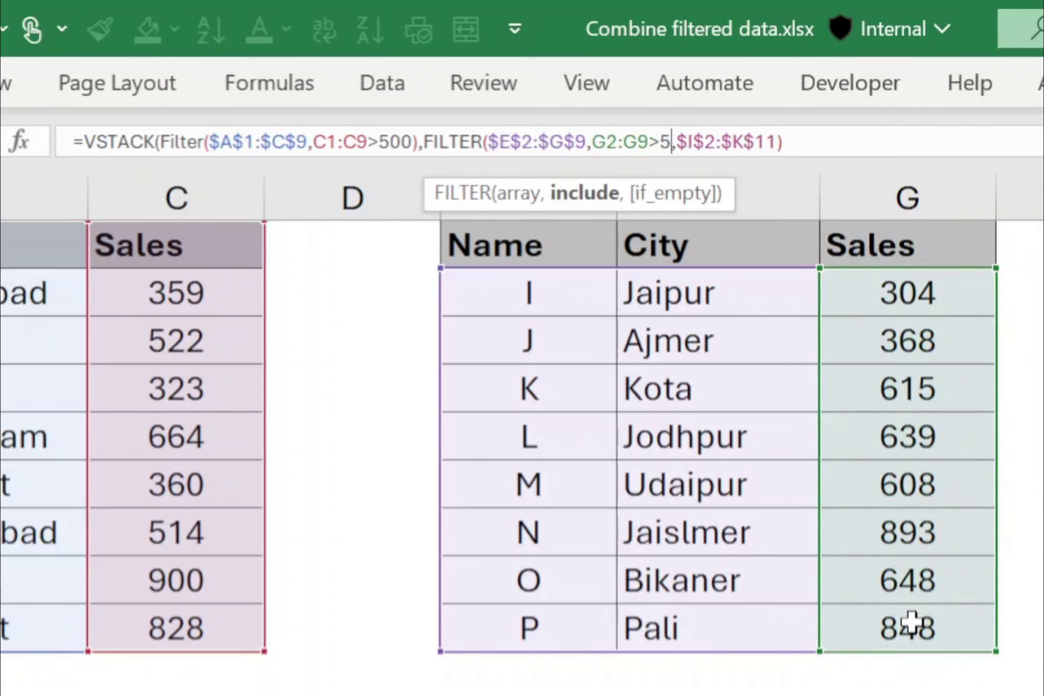
type("00)")
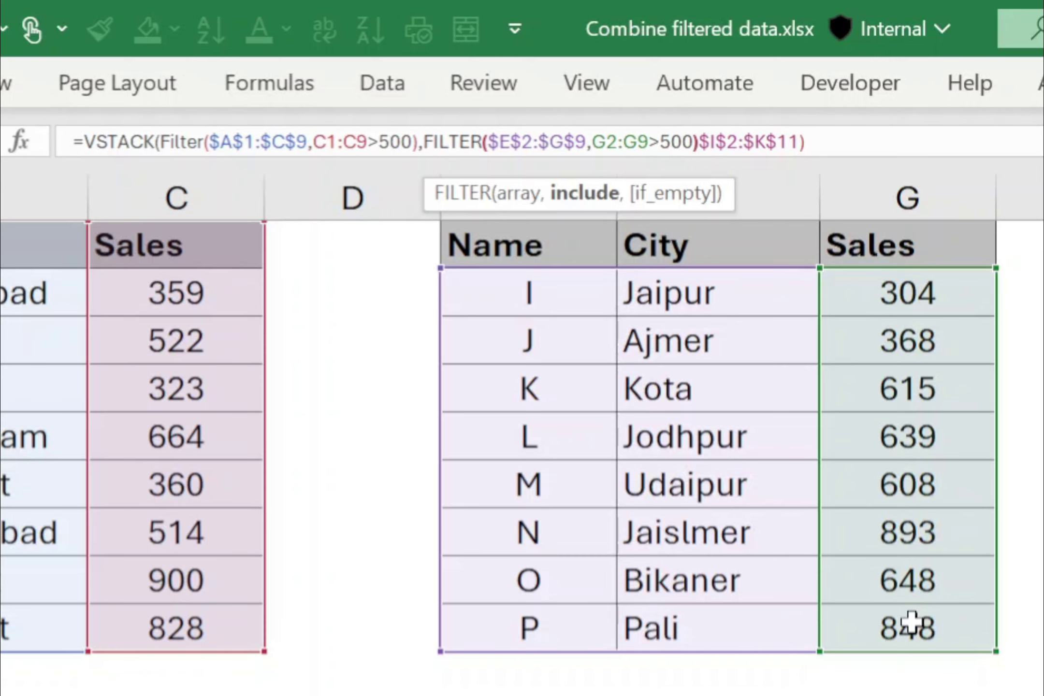
type(",")
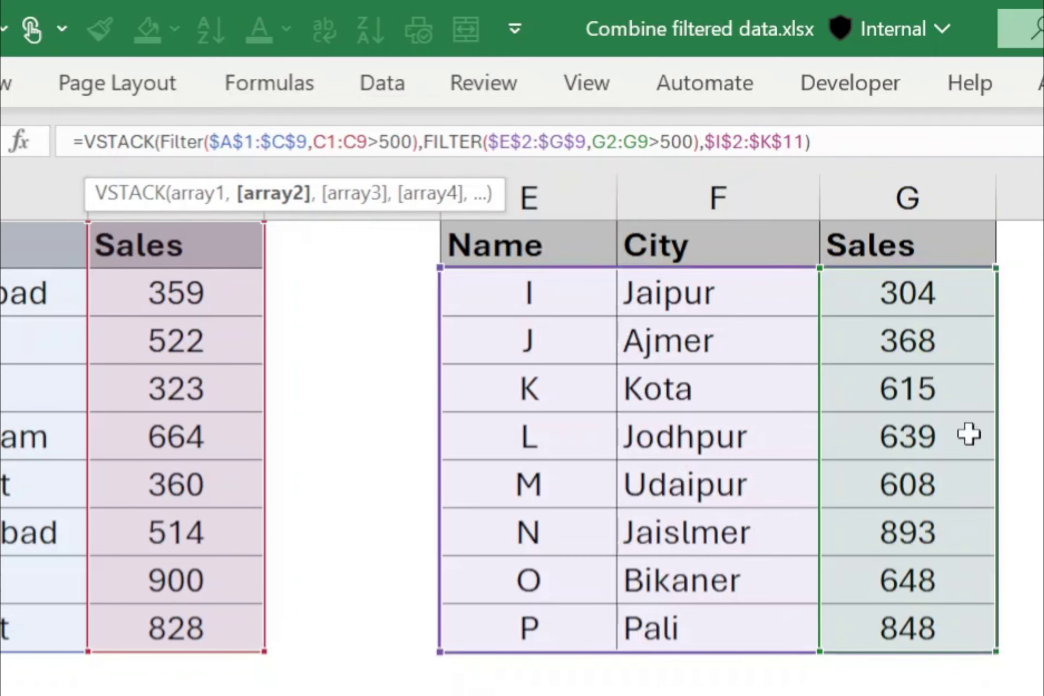
Wrap $I$2:$K$11 in FILTER with K2:K11>500, close VSTACK, and commit the formula
key("Right")
type("FILTER")
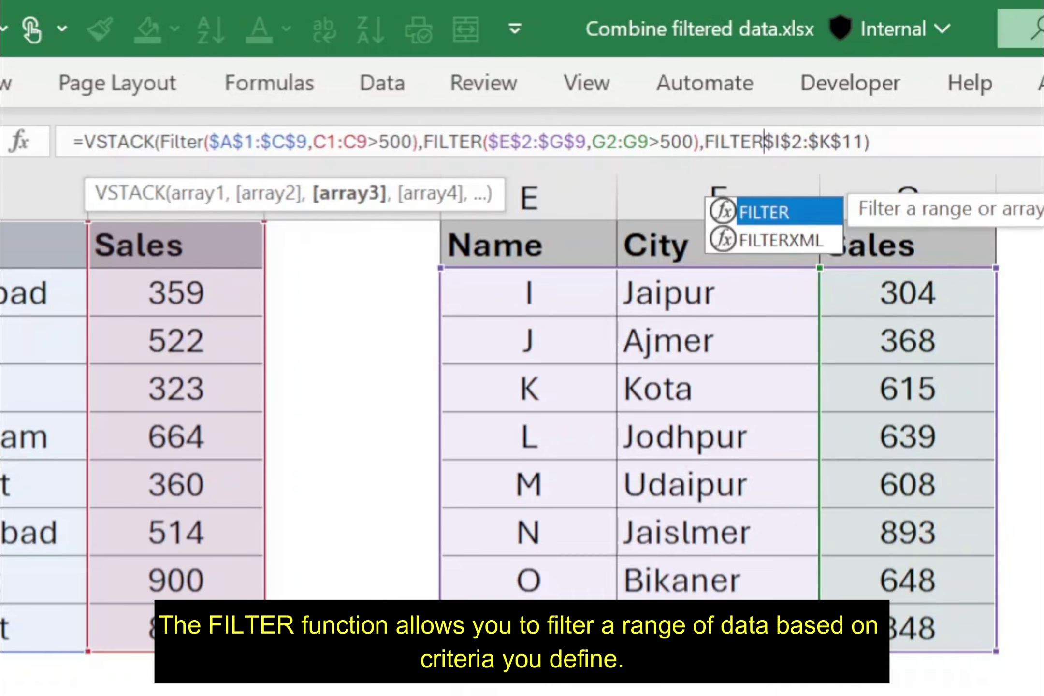
type("(")
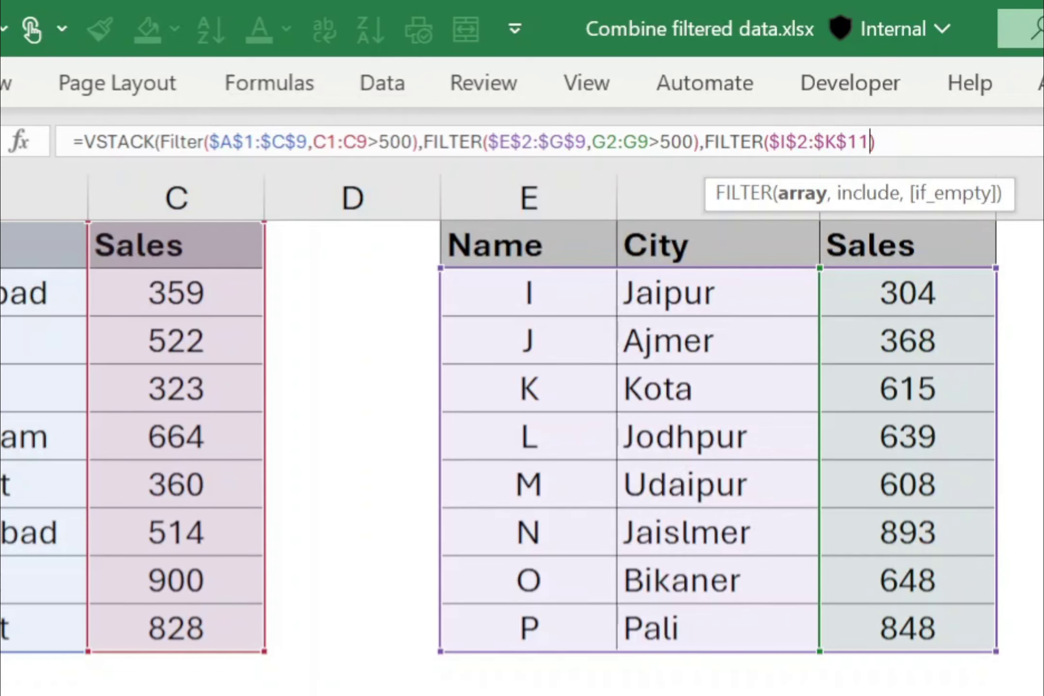
type(",")
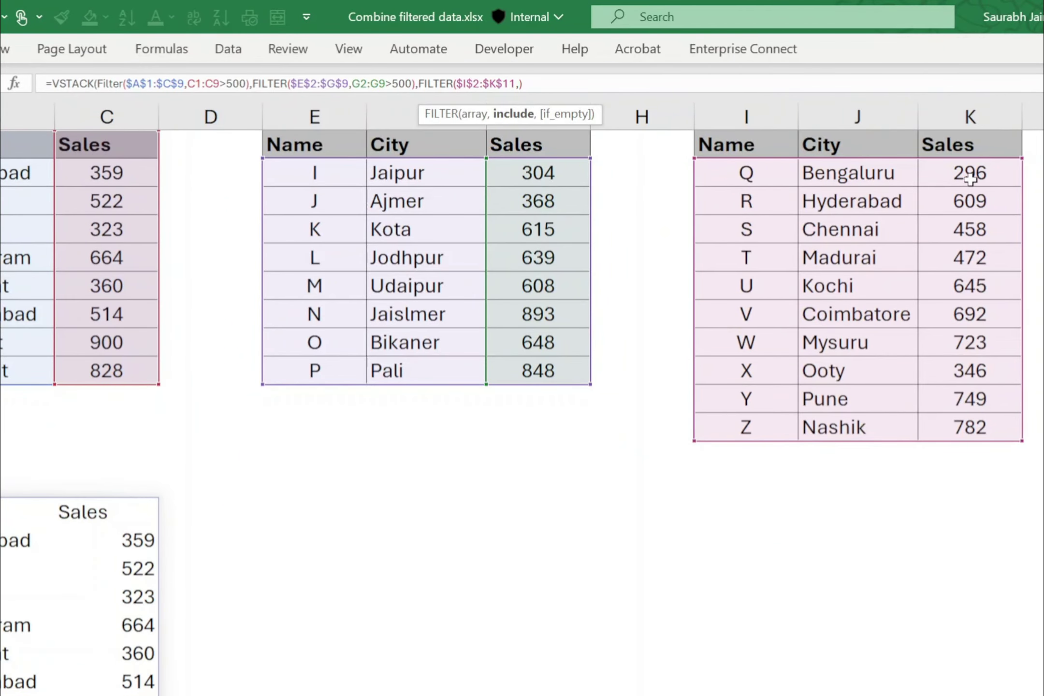
left_click_drag(970, 179, 945, 413)
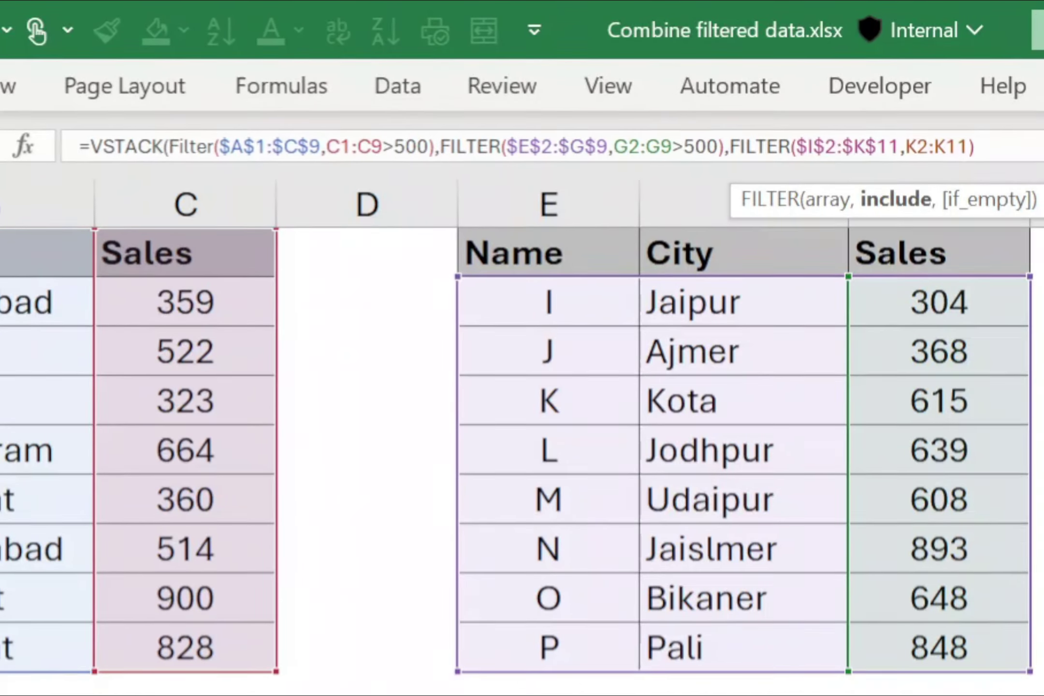
type(">500")
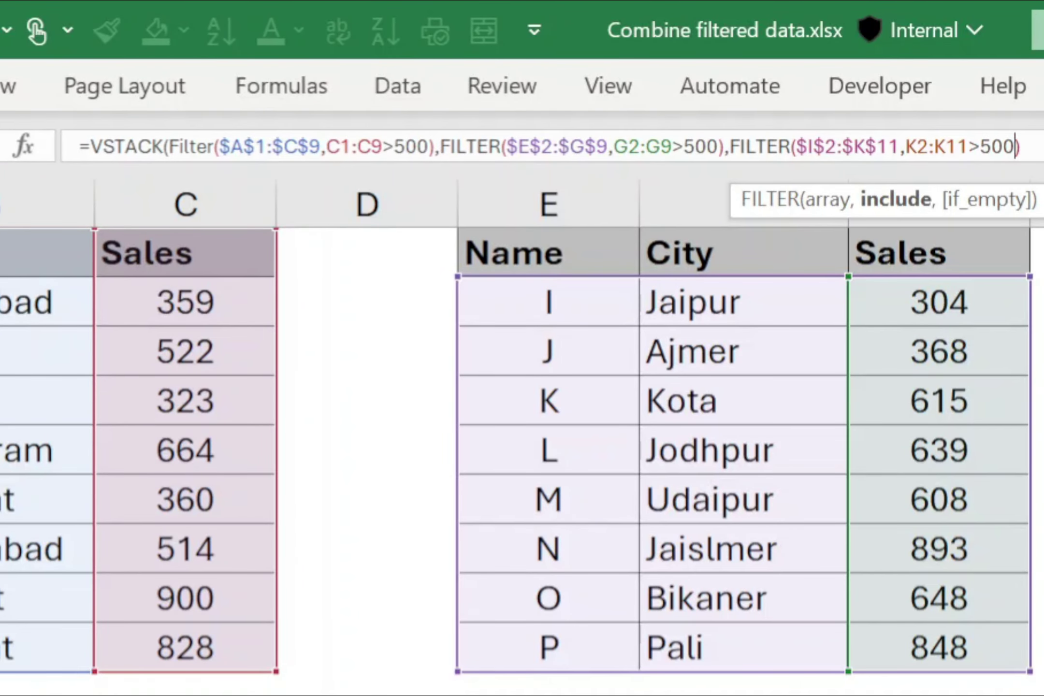
type(")")
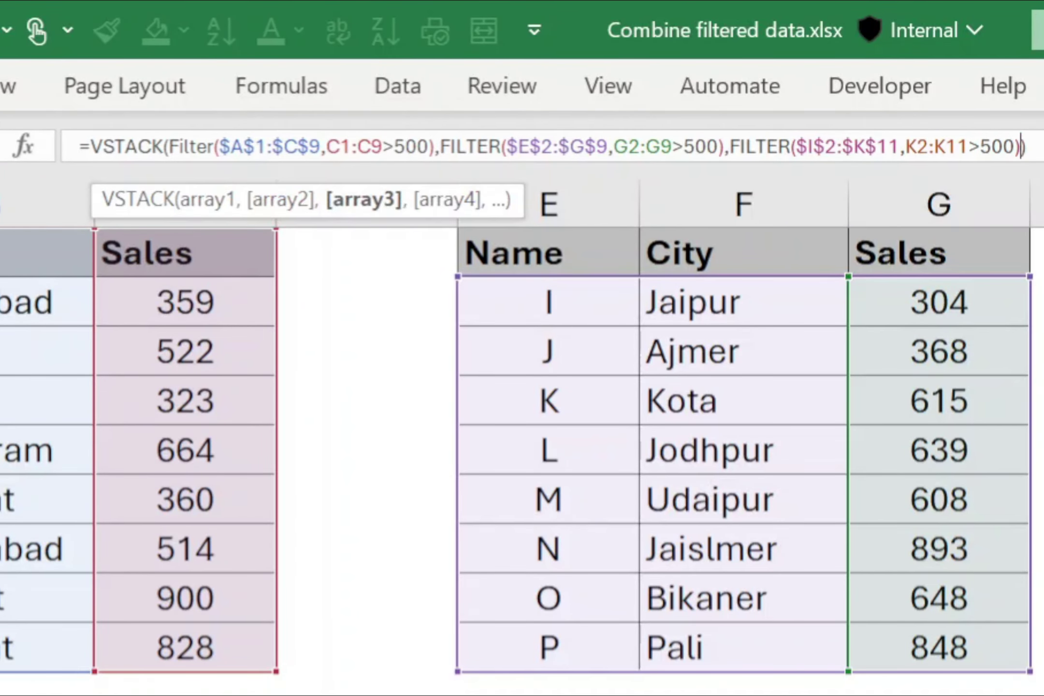
key("Return")
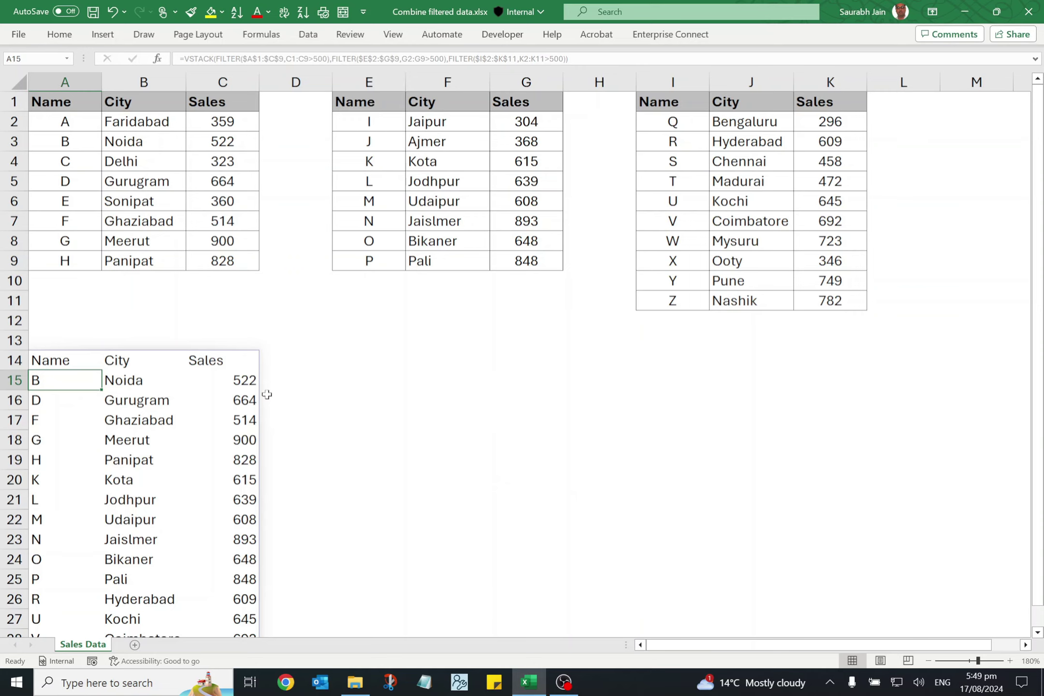
scroll(241, 498, "down", 3)
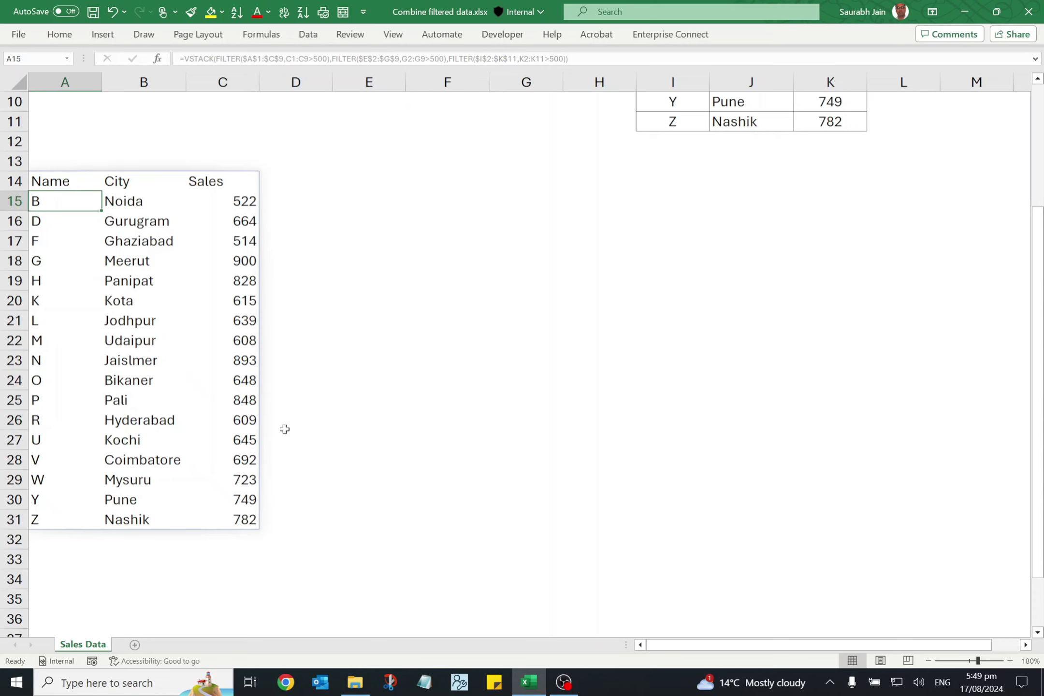
scroll(545, 386, "up", 3)
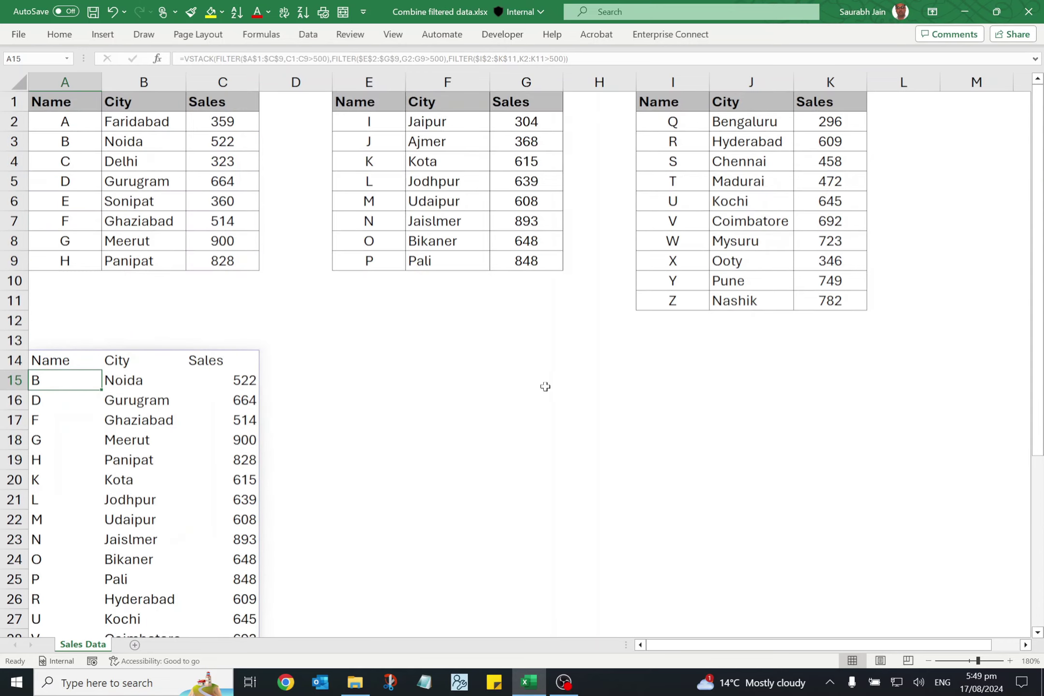